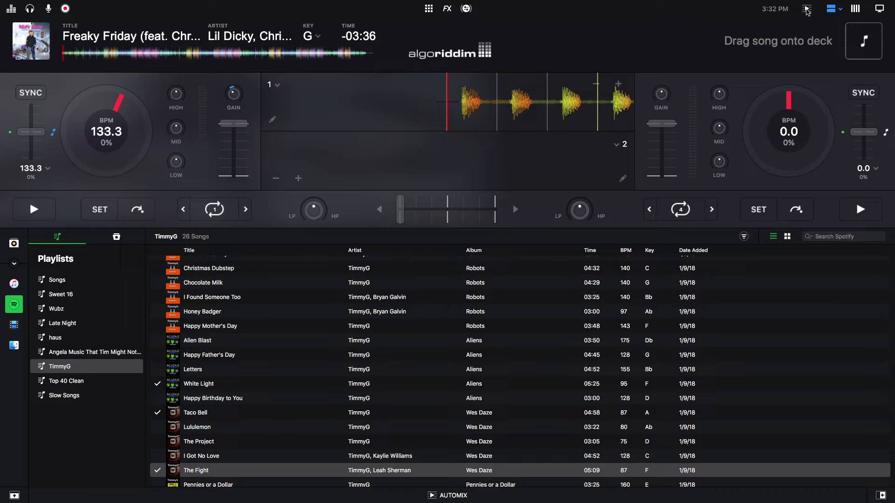
- Switch the workspace to the one-deck view and choose the Single Deck layout
{"action": "left_click", "coordinate": [807, 8]}
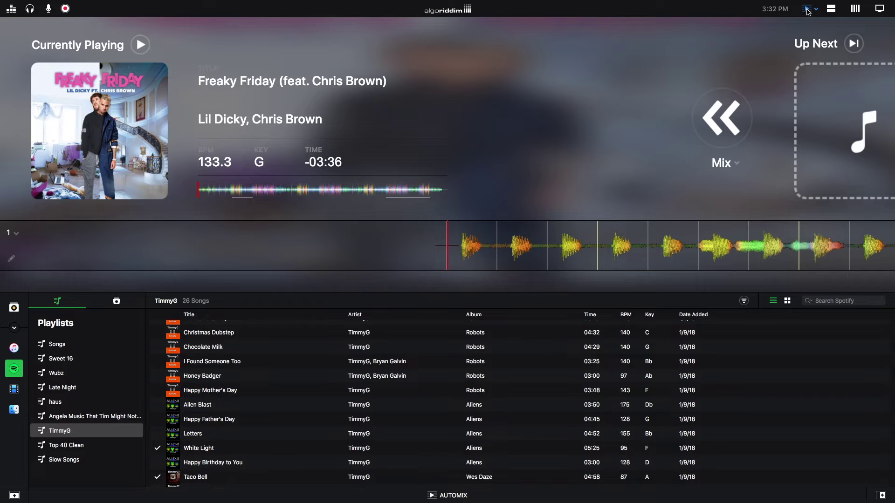
{"action": "left_click", "coordinate": [816, 9]}
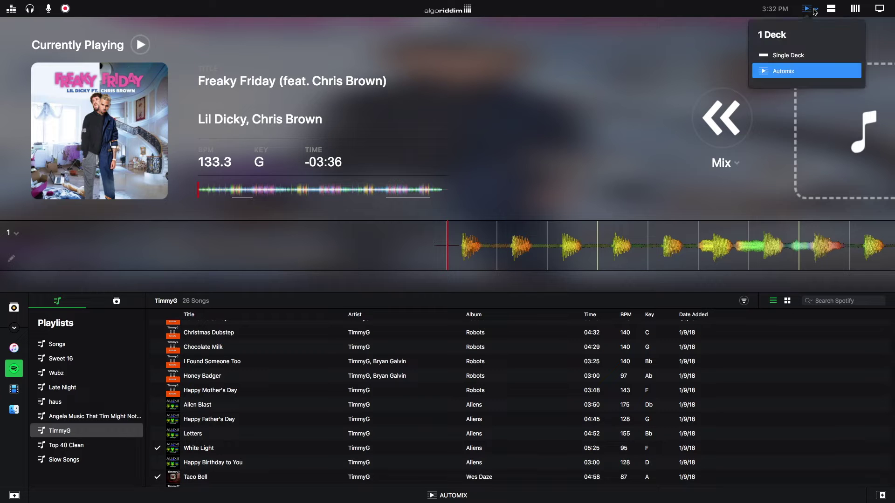
{"action": "left_click", "coordinate": [789, 56]}
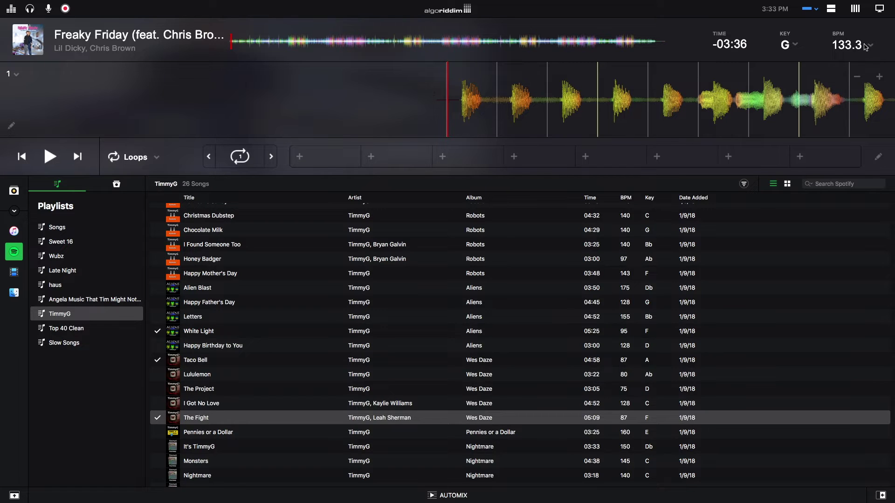
- Set the BPM of the Freaky Friday track on deck 1 to 100
{"action": "left_click", "coordinate": [869, 47]}
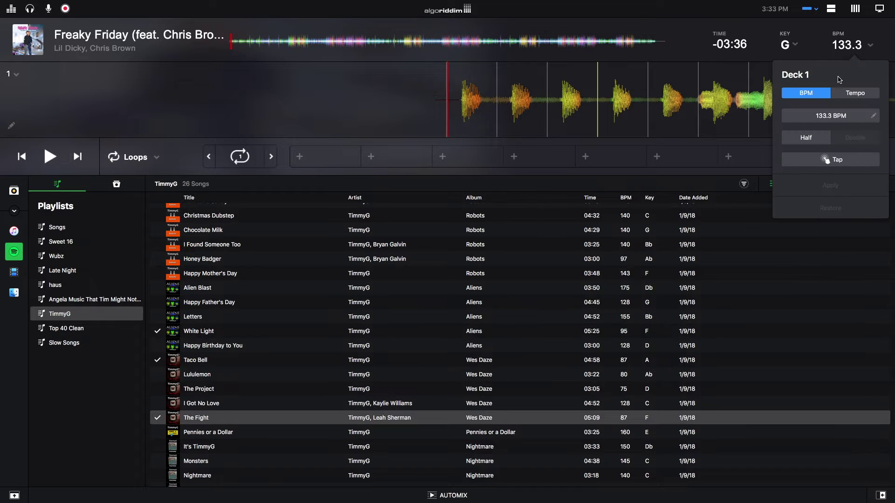
{"action": "left_click", "coordinate": [849, 94]}
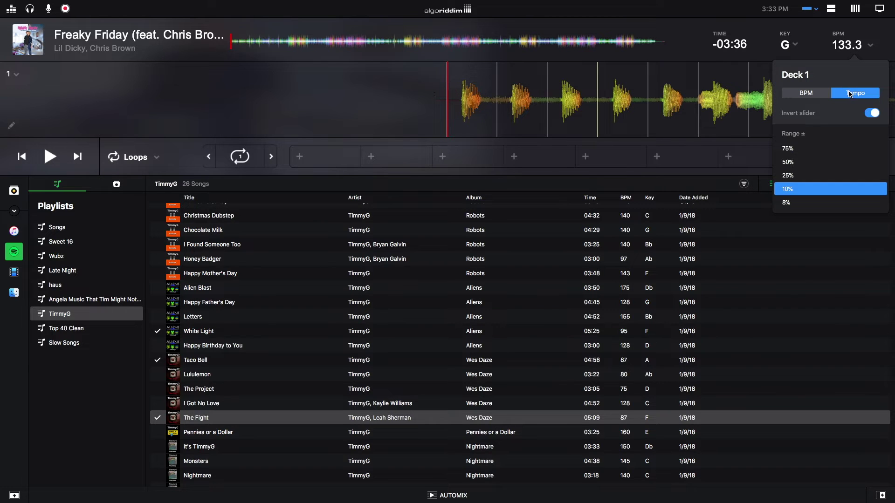
{"action": "left_click", "coordinate": [807, 95]}
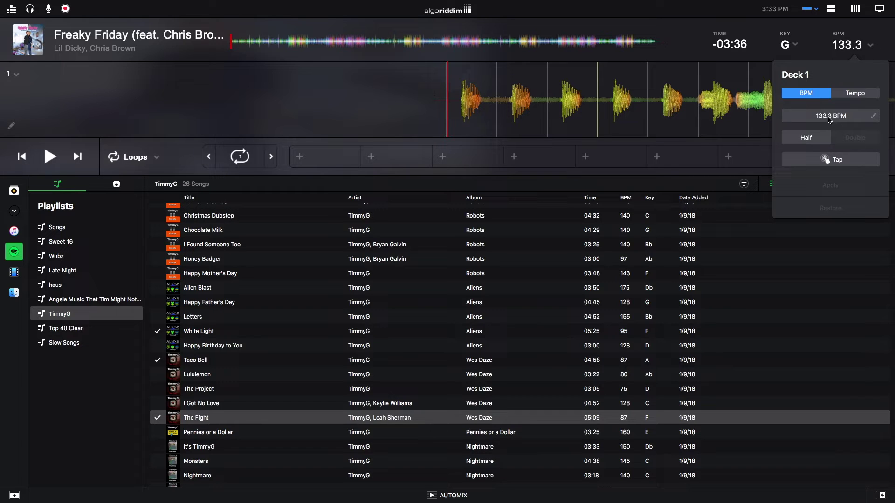
{"action": "left_click", "coordinate": [860, 118]}
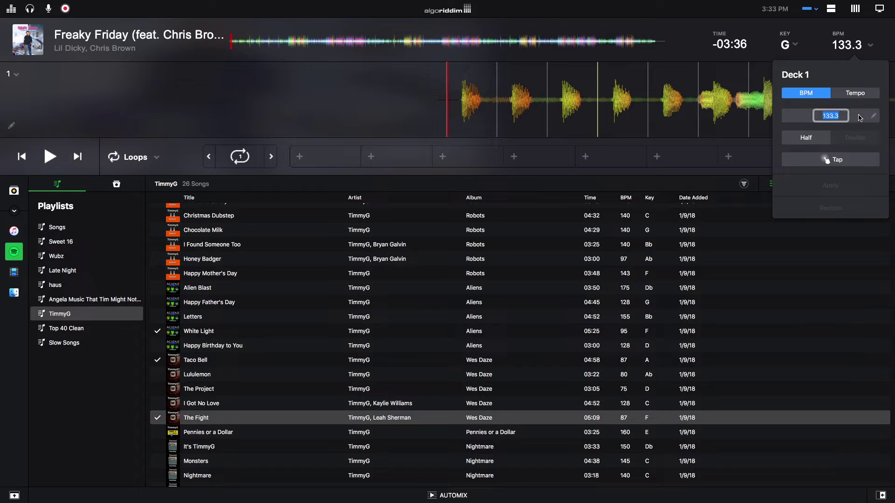
{"action": "type", "text": "100"}
{"action": "key", "text": "Return"}
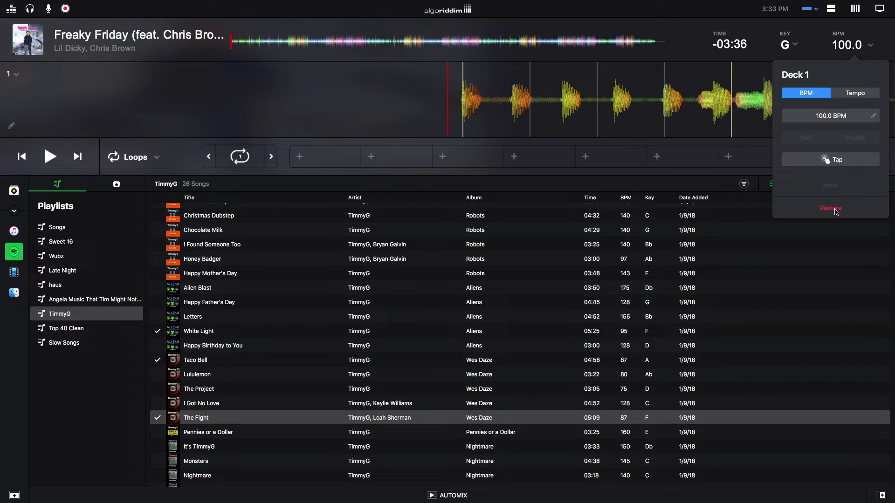
{"action": "left_click", "coordinate": [682, 174]}
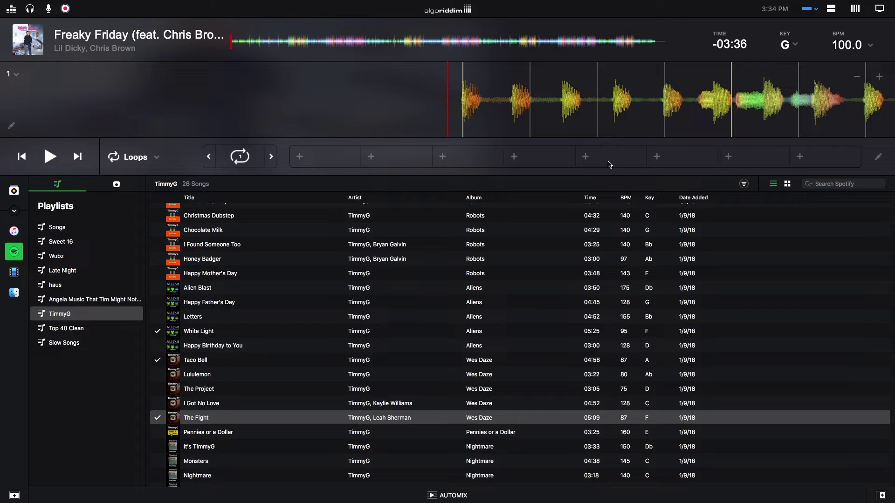
- Magnify deck 1's waveform to the maximum and align the playhead with the start of the first beat
{"action": "left_click", "coordinate": [17, 77]}
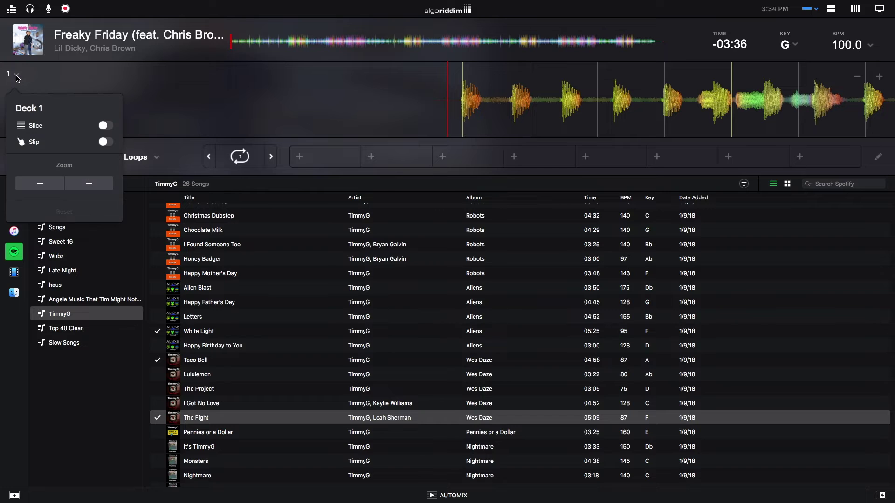
{"action": "left_click", "coordinate": [44, 186]}
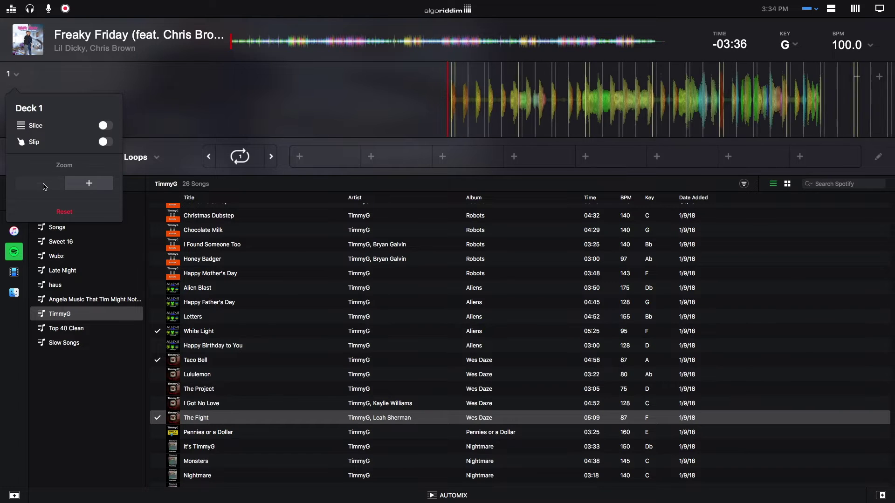
{"action": "left_click", "coordinate": [78, 187]}
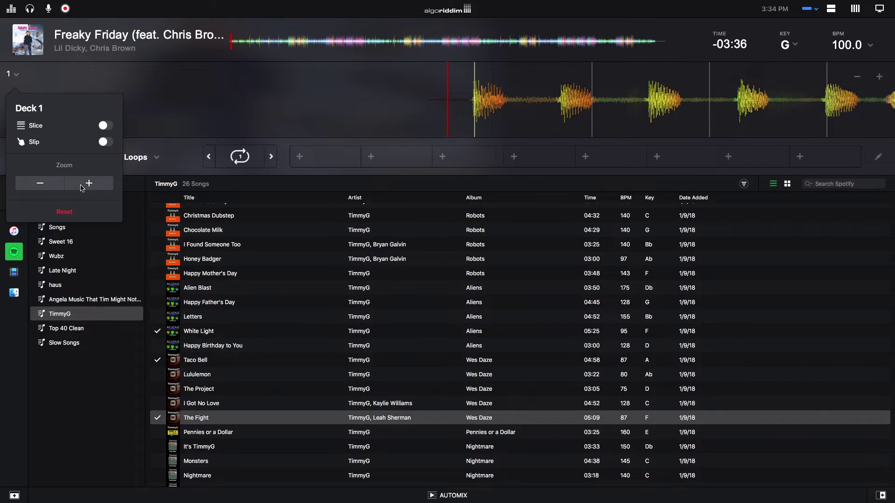
{"action": "left_click", "coordinate": [80, 186]}
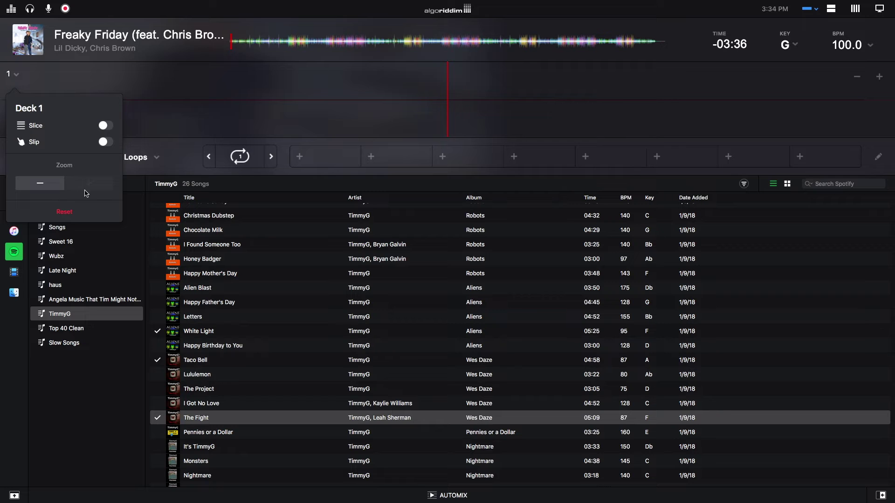
{"action": "left_click", "coordinate": [435, 104]}
{"action": "left_click_drag", "start_coordinate": [331, 104], "coordinate": [473, 90]}
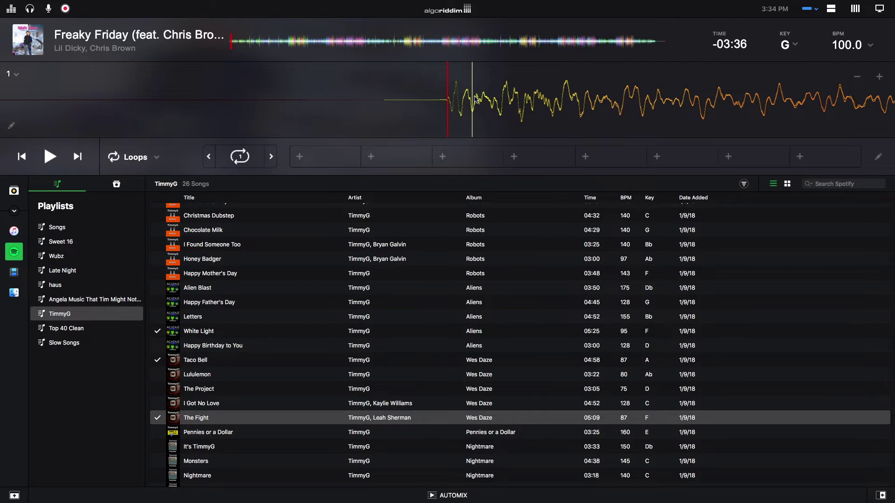
- With the BPM/Grid tool, shift the beat grid earlier onto the song's first beat and apply the shift
{"action": "left_click", "coordinate": [156, 158]}
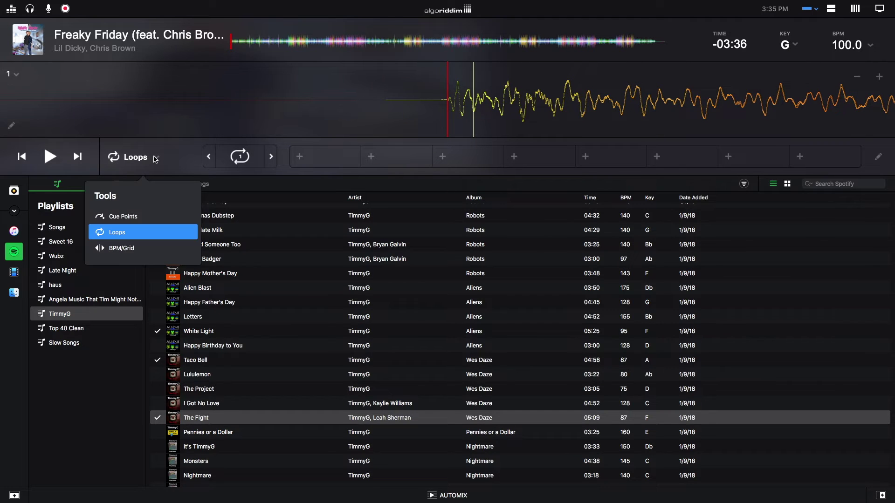
{"action": "left_click", "coordinate": [123, 253]}
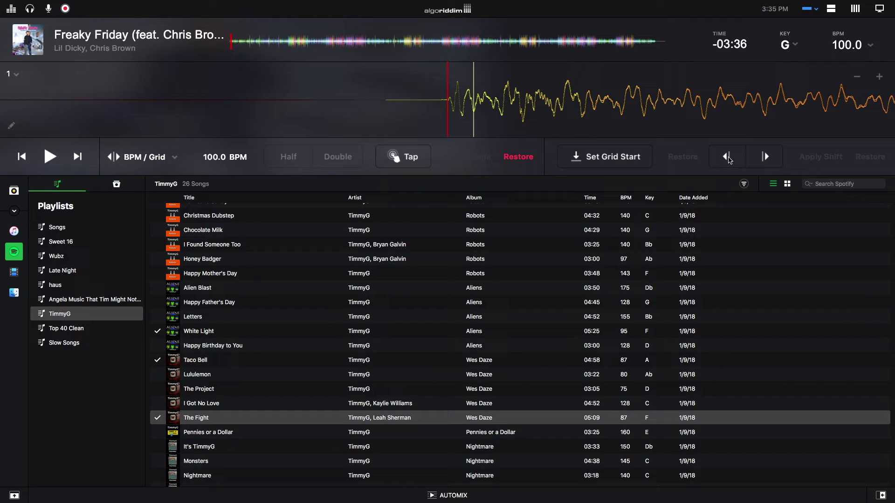
{"action": "left_click", "coordinate": [728, 158]}
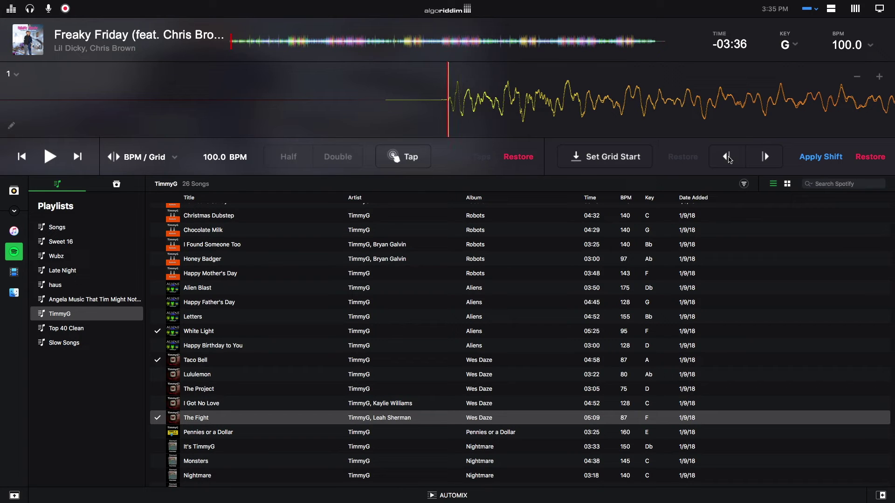
{"action": "scroll", "coordinate": [511, 110], "scroll_direction": "left", "scroll_amount": 5}
{"action": "scroll", "coordinate": [510, 109], "scroll_direction": "right", "scroll_amount": 4}
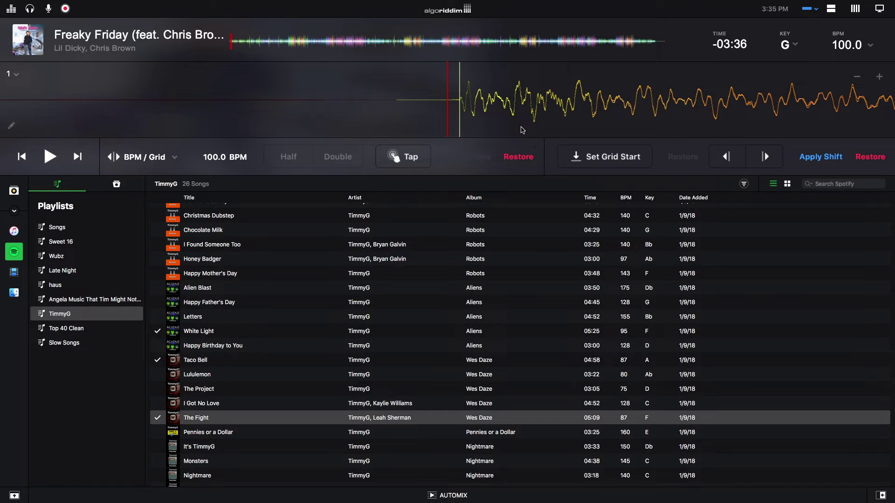
{"action": "left_click", "coordinate": [821, 160]}
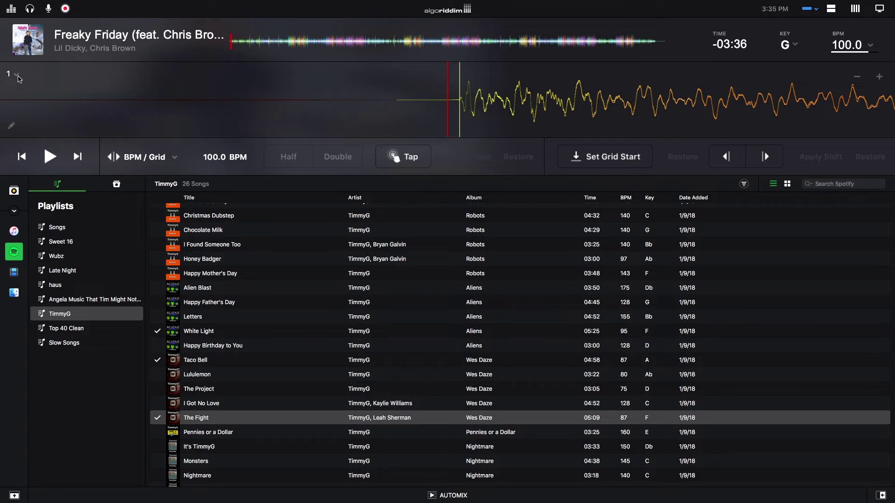
- Reduce the waveform magnification and play the song's opening to check the grid lines against the beats, then return to the start
{"action": "left_click", "coordinate": [18, 75]}
{"action": "left_click", "coordinate": [40, 184]}
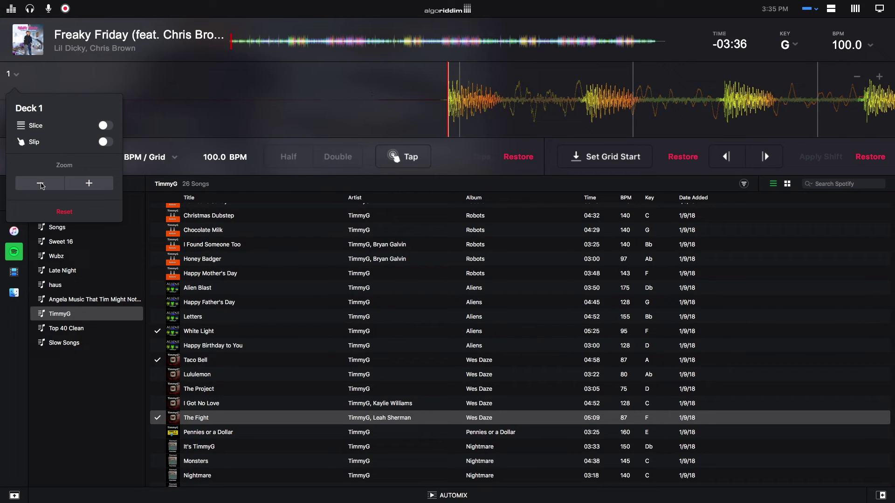
{"action": "scroll", "coordinate": [490, 118], "scroll_direction": "left", "scroll_amount": 2}
{"action": "scroll", "coordinate": [491, 118], "scroll_direction": "right", "scroll_amount": 2}
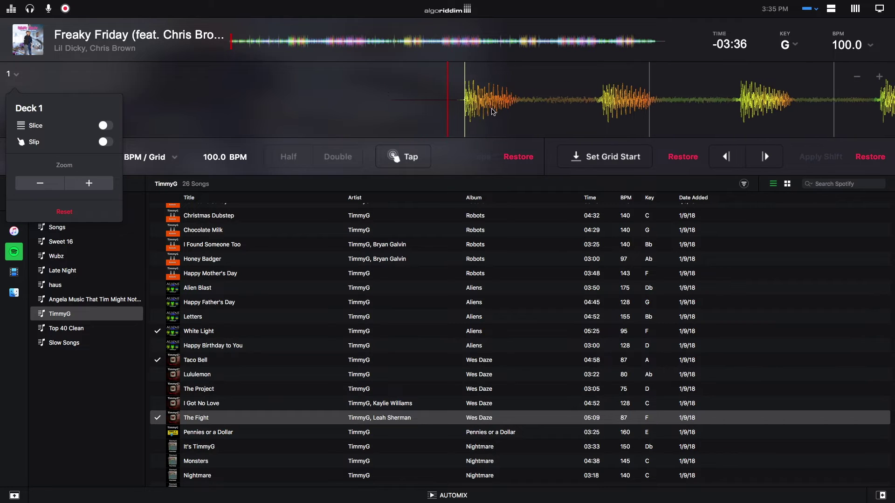
{"action": "left_click", "coordinate": [493, 112]}
{"action": "scroll", "coordinate": [504, 109], "scroll_direction": "left", "scroll_amount": 2}
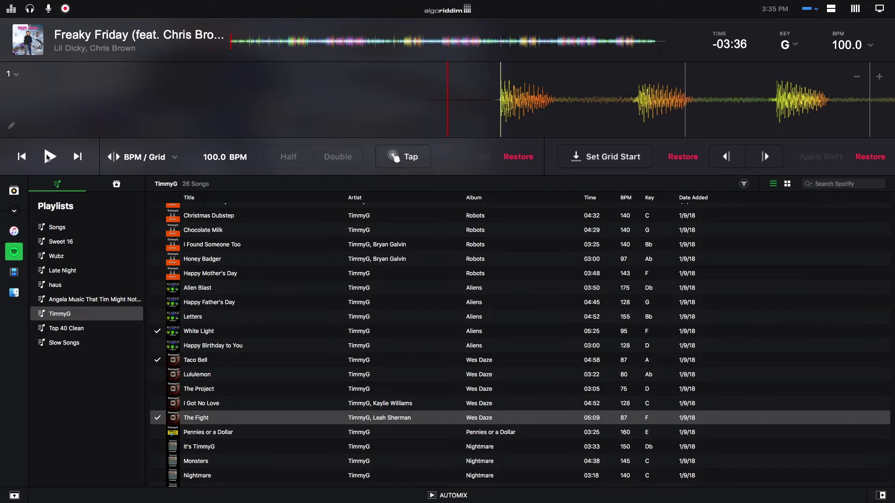
{"action": "left_click", "coordinate": [49, 157]}
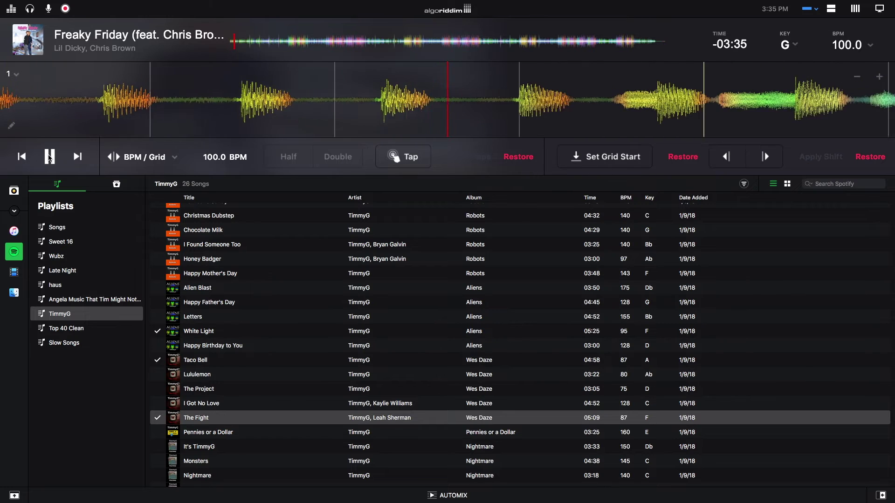
{"action": "key", "text": "space"}
{"action": "mouse_move", "coordinate": [256, 83]}
{"action": "left_mouse_down"}
{"action": "mouse_move", "coordinate": [527, 85]}
{"action": "mouse_move", "coordinate": [509, 84]}
{"action": "left_mouse_up"}
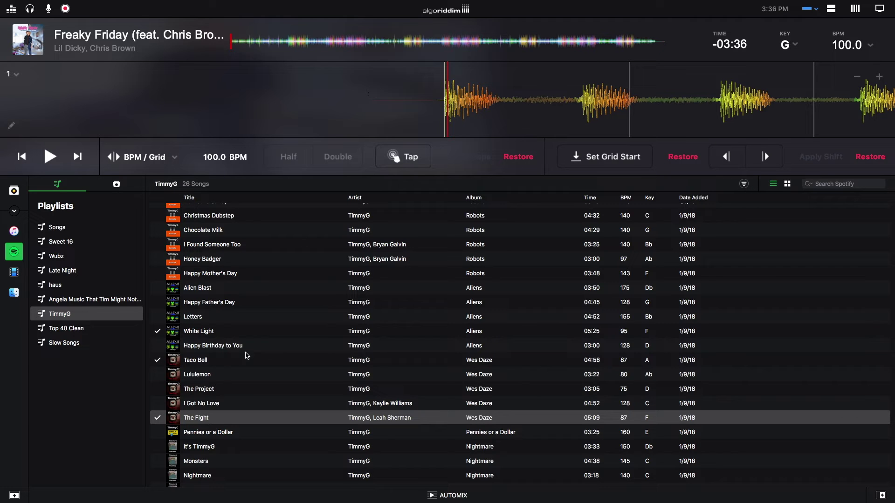
- Load The Fight from the TimmyG playlist onto the deck and double its BPM to 174
{"action": "scroll", "coordinate": [247, 357], "scroll_direction": "down", "scroll_amount": 1}
{"action": "left_click_drag", "start_coordinate": [213, 417], "coordinate": [333, 116]}
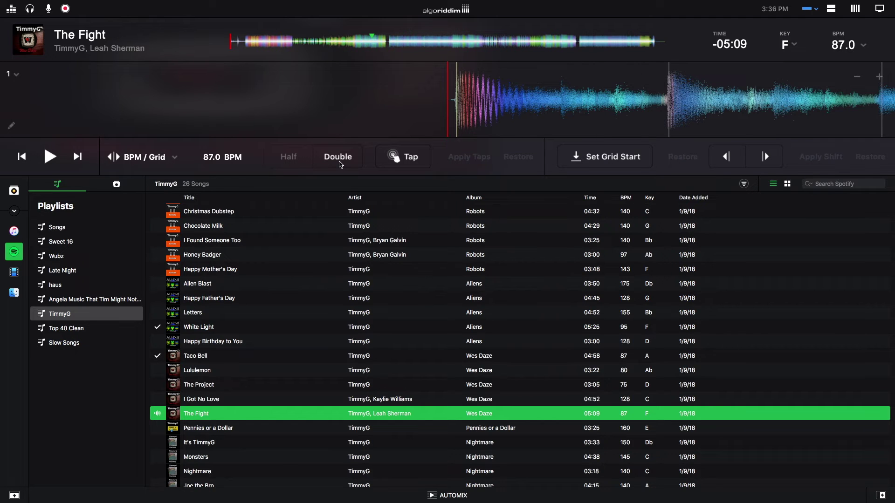
{"action": "left_click", "coordinate": [339, 158]}
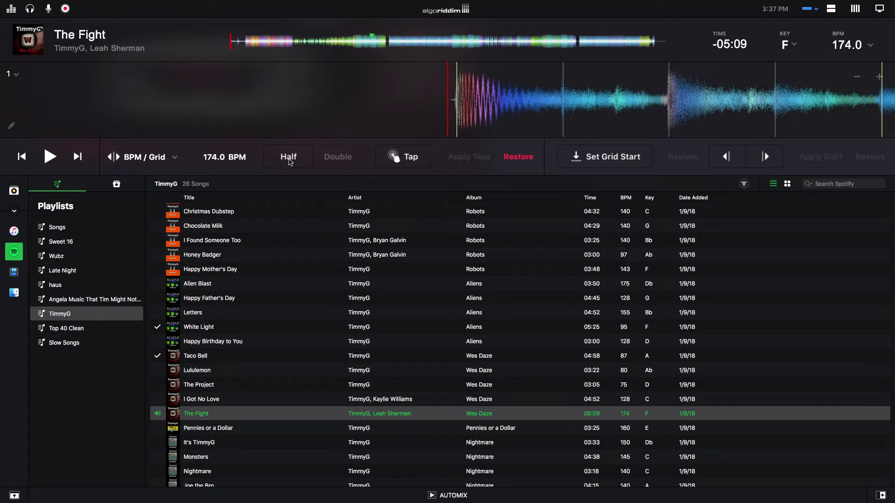
- Try halving, doubling and restoring the BPM of The Fight, finishing on the doubled 174 BPM
{"action": "left_click", "coordinate": [290, 159]}
{"action": "left_click", "coordinate": [339, 159]}
{"action": "left_click", "coordinate": [517, 159]}
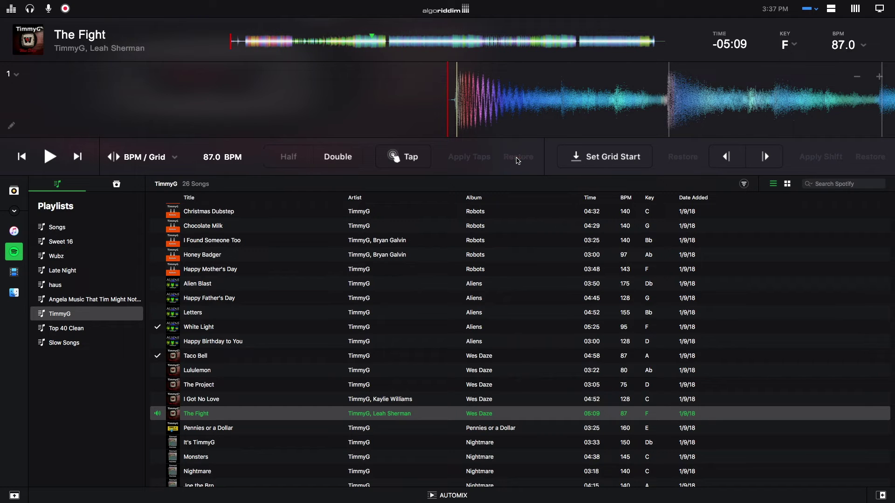
{"action": "left_click", "coordinate": [334, 161]}
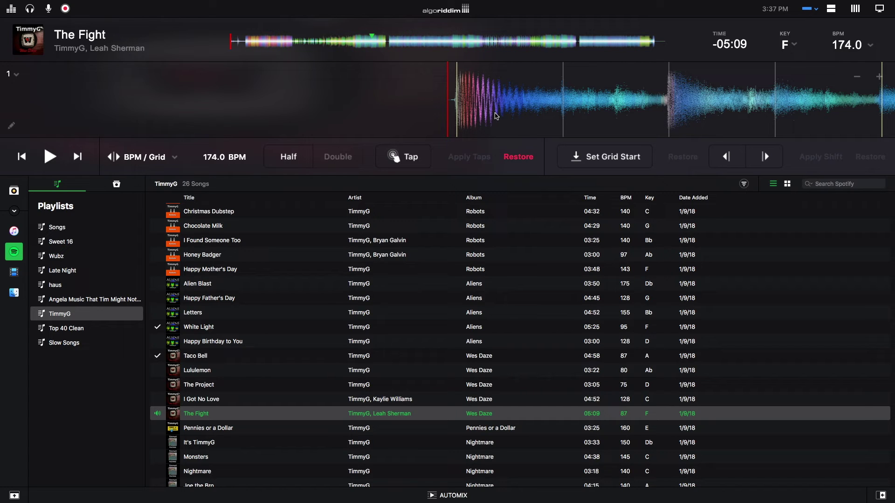
- Add a cue point on the first beat of The Fight and name it Intro
{"action": "left_click_drag", "start_coordinate": [496, 116], "coordinate": [487, 118]}
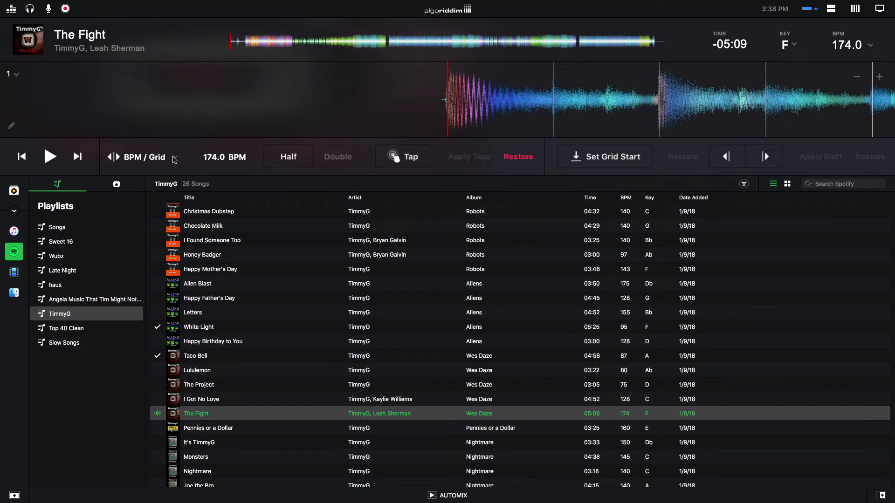
{"action": "left_click", "coordinate": [173, 158]}
{"action": "left_click", "coordinate": [134, 218]}
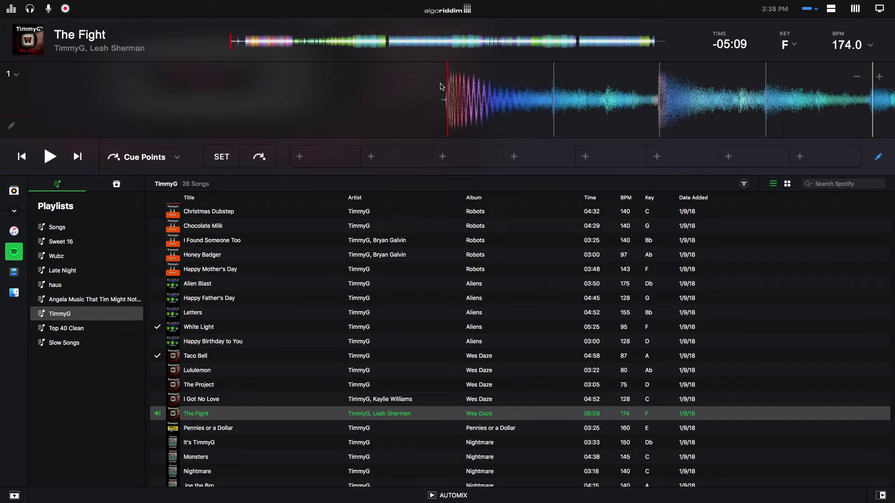
{"action": "left_click", "coordinate": [309, 160]}
{"action": "left_click", "coordinate": [880, 162]}
{"action": "left_click", "coordinate": [879, 161]}
{"action": "left_click", "coordinate": [336, 158]}
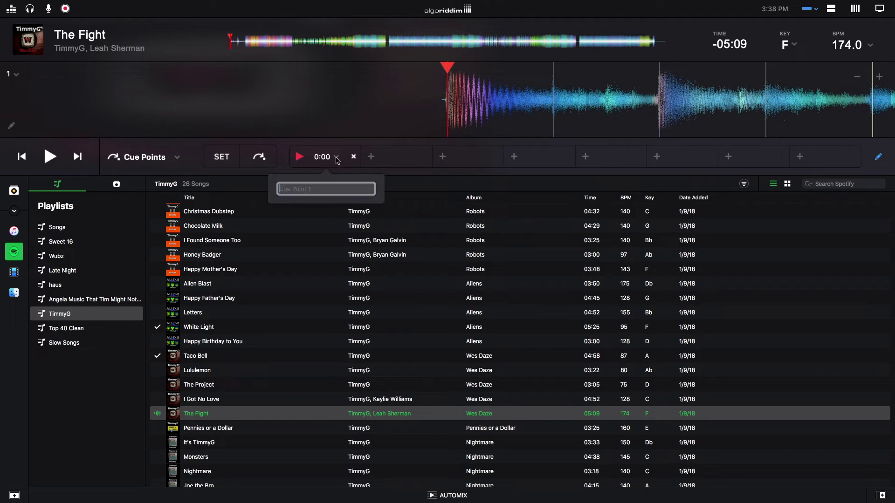
{"action": "type", "text": "Intro"}
{"action": "key", "text": "Return"}
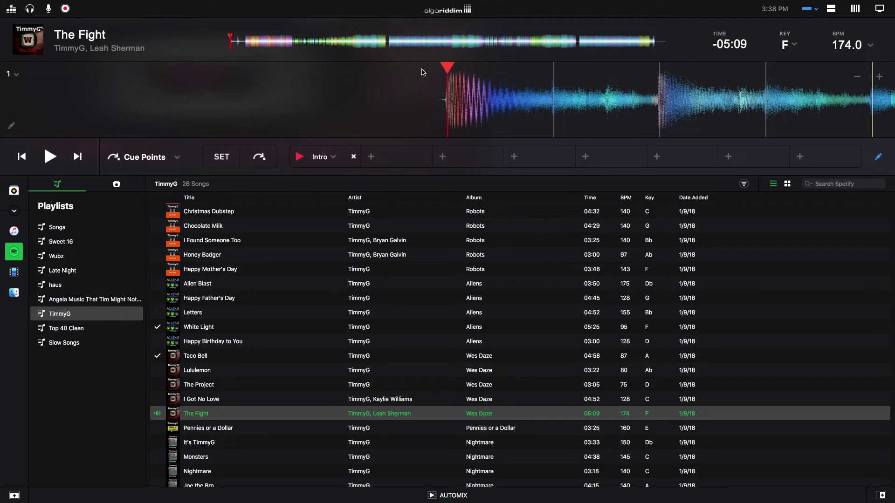
- Find the beat where the first verse of The Fight starts, at about 0:44, and add a cue point there named Verse 1
{"action": "left_click", "coordinate": [283, 42]}
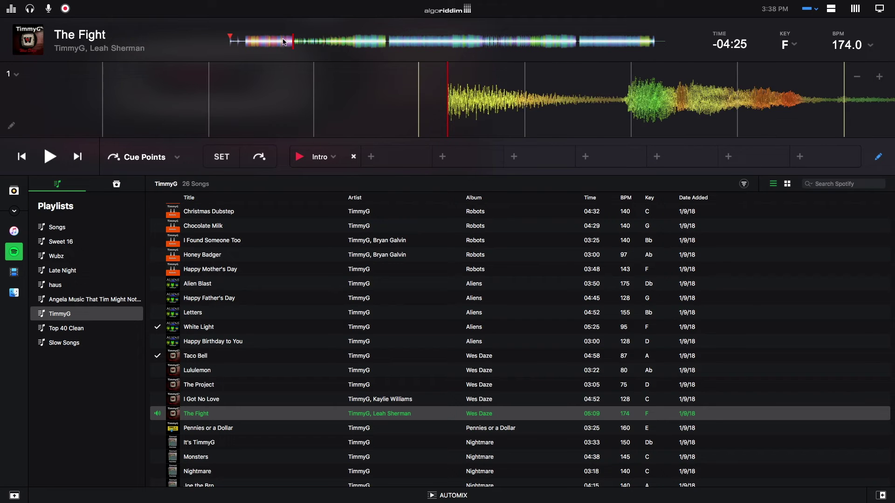
{"action": "left_click", "coordinate": [283, 42]}
{"action": "left_click", "coordinate": [51, 157]}
{"action": "left_click", "coordinate": [291, 43]}
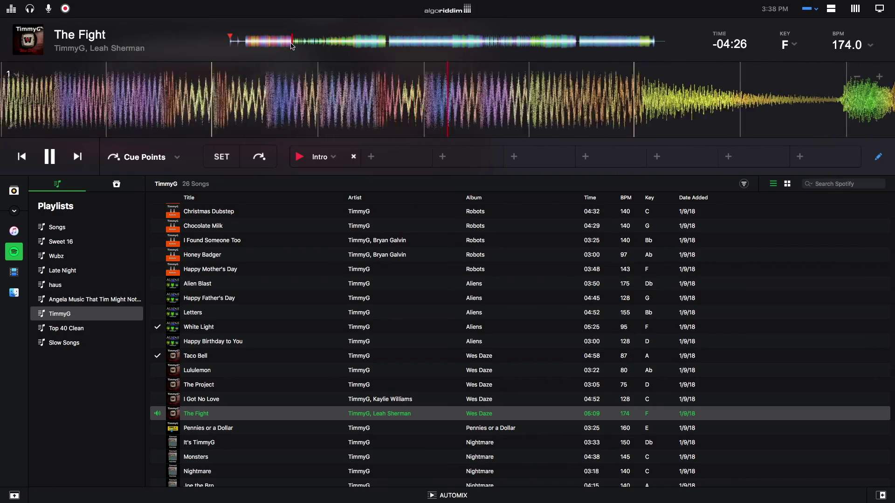
{"action": "left_click", "coordinate": [49, 157]}
{"action": "left_click_drag", "start_coordinate": [376, 86], "coordinate": [484, 89]}
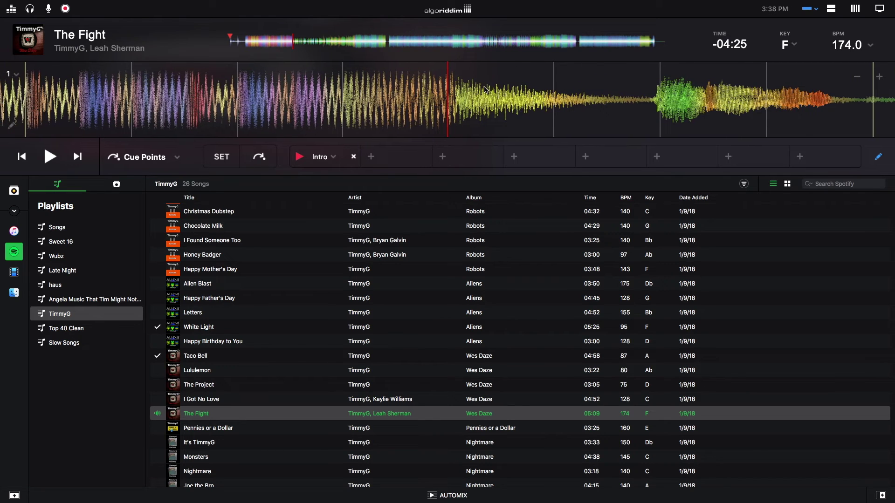
{"action": "left_click", "coordinate": [371, 155]}
{"action": "left_click", "coordinate": [407, 159]}
{"action": "type", "text": "Verse 1"}
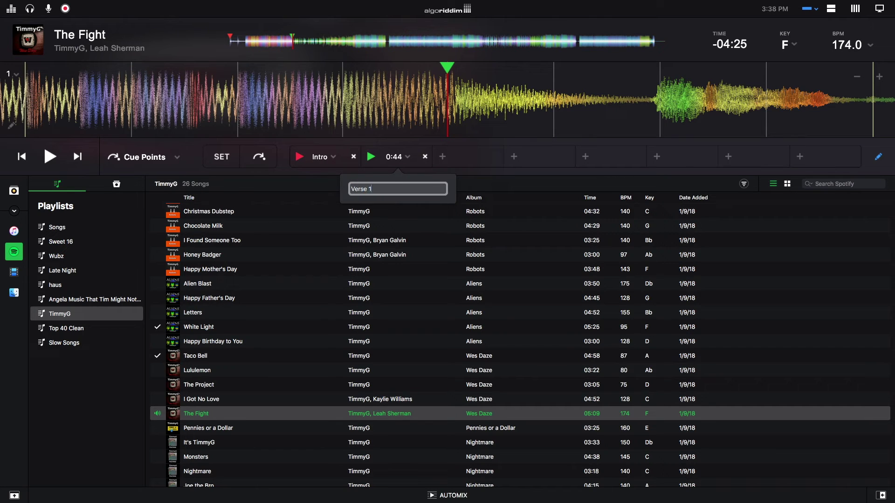
{"action": "key", "text": "Return"}
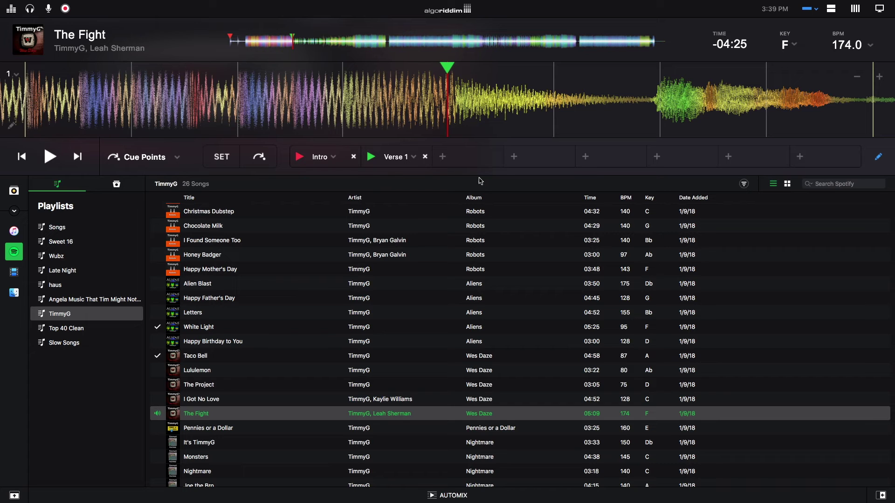
- Try adding a third cue point at about 1:37 in The Fight, then delete it
{"action": "left_click", "coordinate": [366, 43]}
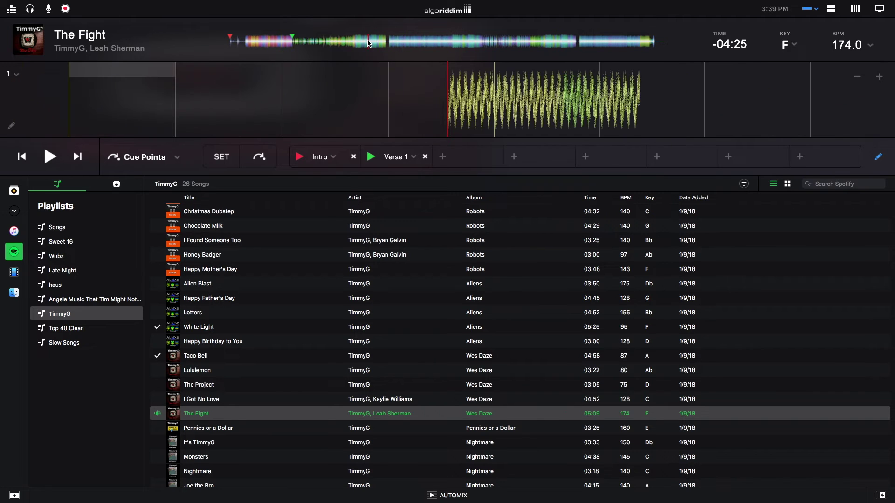
{"action": "left_click", "coordinate": [477, 159]}
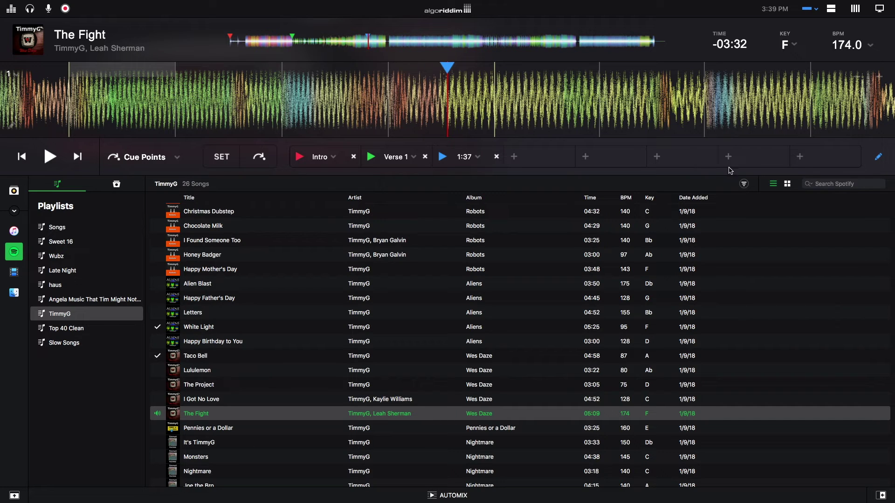
{"action": "left_click", "coordinate": [497, 157]}
- Turn off cue point editing and test the Intro cue by playing from it and jumping back to it, ending paused
{"action": "left_click", "coordinate": [878, 158]}
{"action": "left_click", "coordinate": [334, 161]}
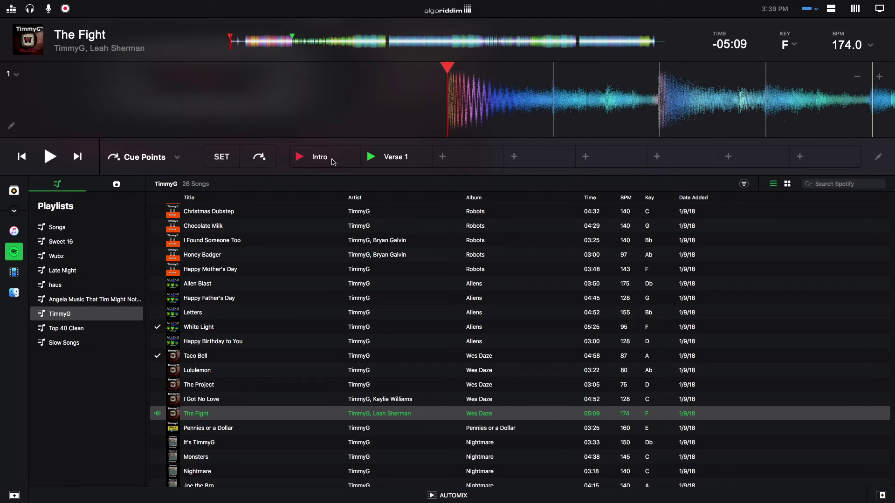
{"action": "key", "text": "space"}
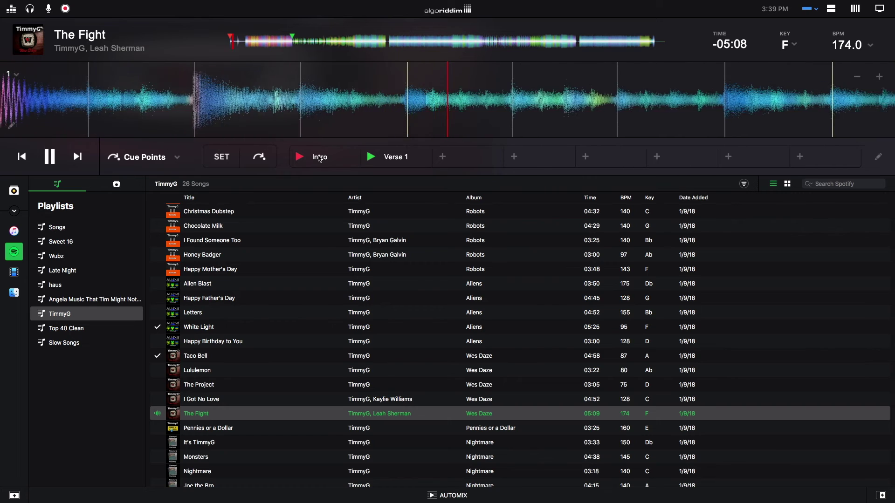
{"action": "left_click", "coordinate": [324, 157]}
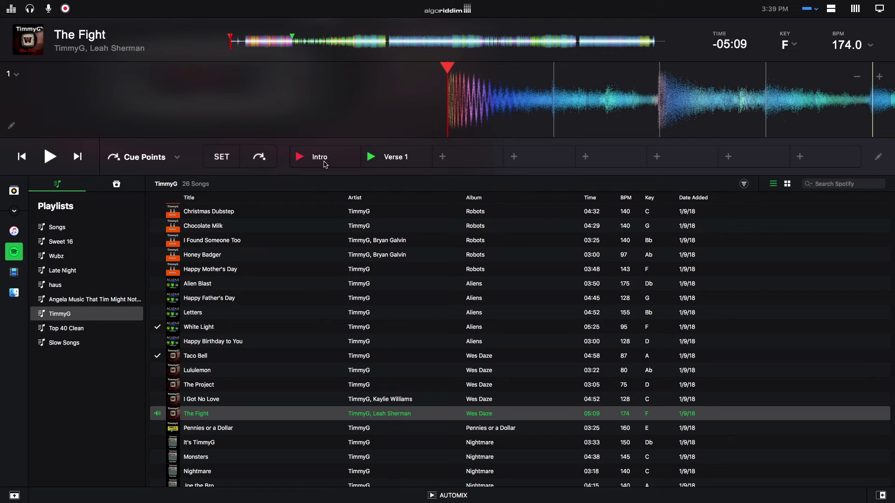
{"action": "left_click", "coordinate": [50, 158]}
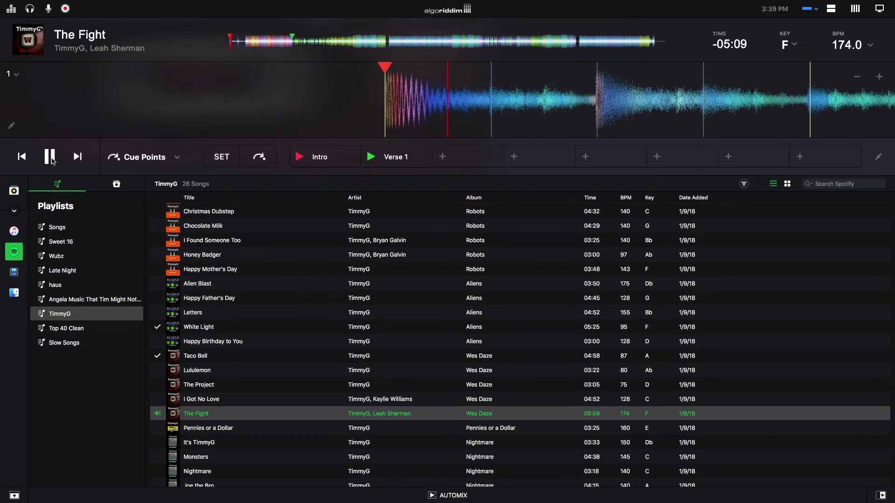
{"action": "left_click", "coordinate": [319, 163]}
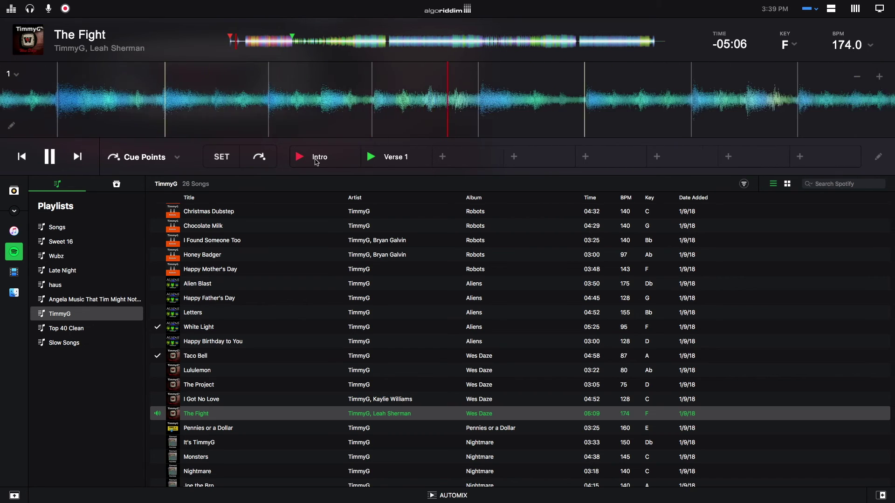
{"action": "left_click", "coordinate": [57, 159]}
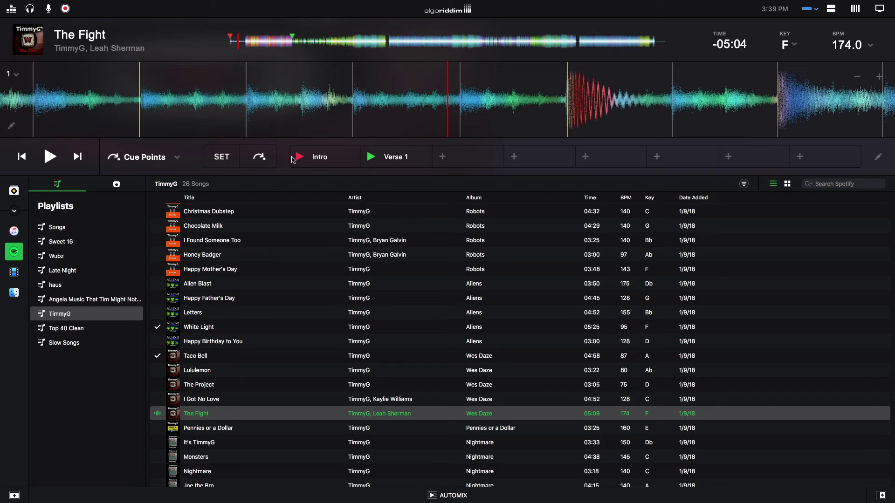
- Switch the deck tools to Loops and park the paused playhead on the beat at about 0:11 where the song gets louder
{"action": "left_click", "coordinate": [179, 159]}
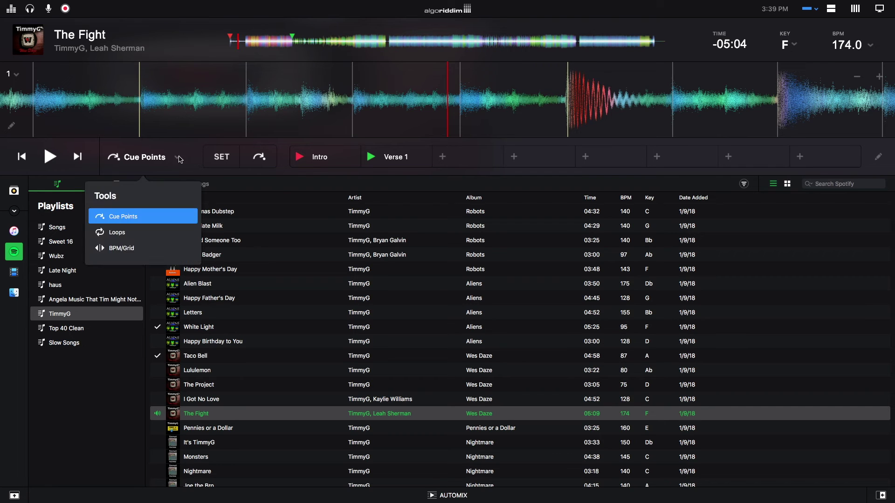
{"action": "left_click", "coordinate": [126, 231]}
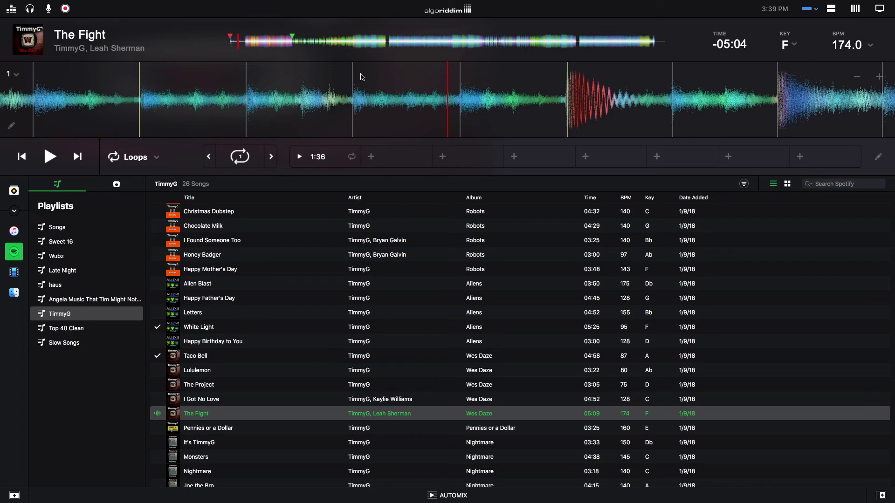
{"action": "left_click", "coordinate": [346, 42]}
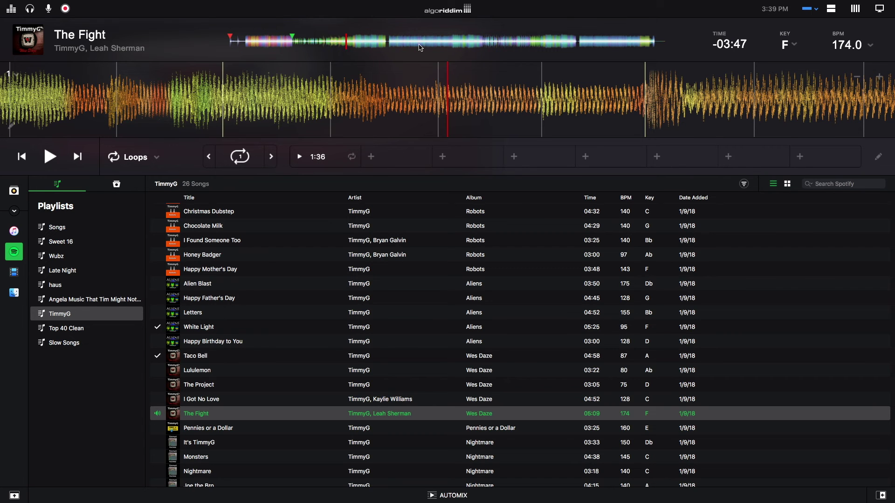
{"action": "left_click", "coordinate": [247, 43]}
{"action": "left_click_drag", "start_coordinate": [476, 101], "coordinate": [737, 102]}
{"action": "left_click", "coordinate": [49, 159]}
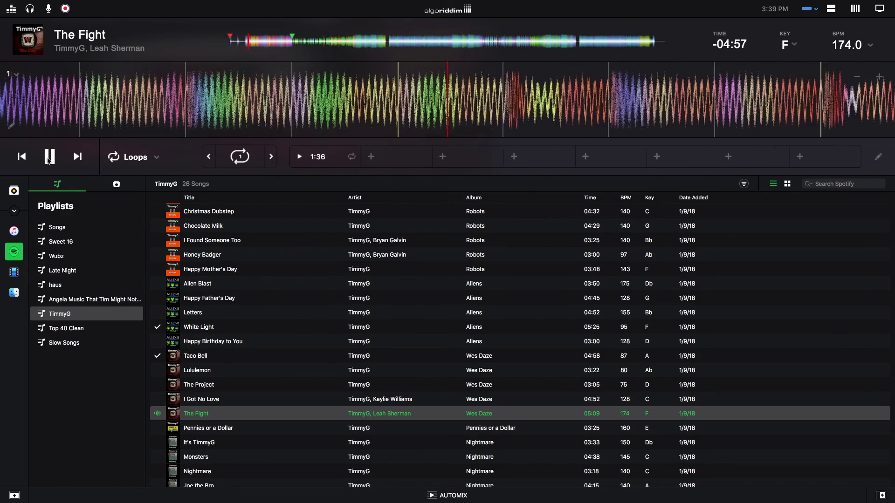
{"action": "left_click", "coordinate": [49, 158]}
{"action": "left_click_drag", "start_coordinate": [476, 90], "coordinate": [388, 93]}
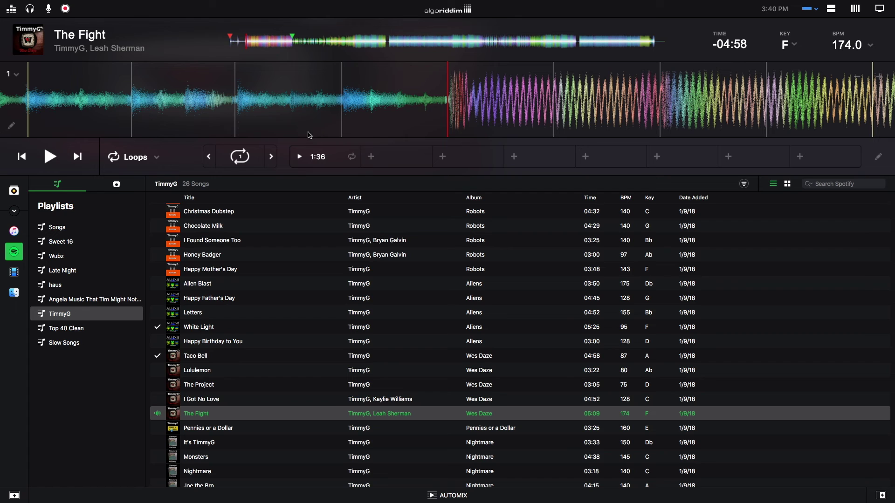
- Activate a loop starting at the playhead and lengthen it to 8 beats
{"action": "left_click", "coordinate": [244, 160]}
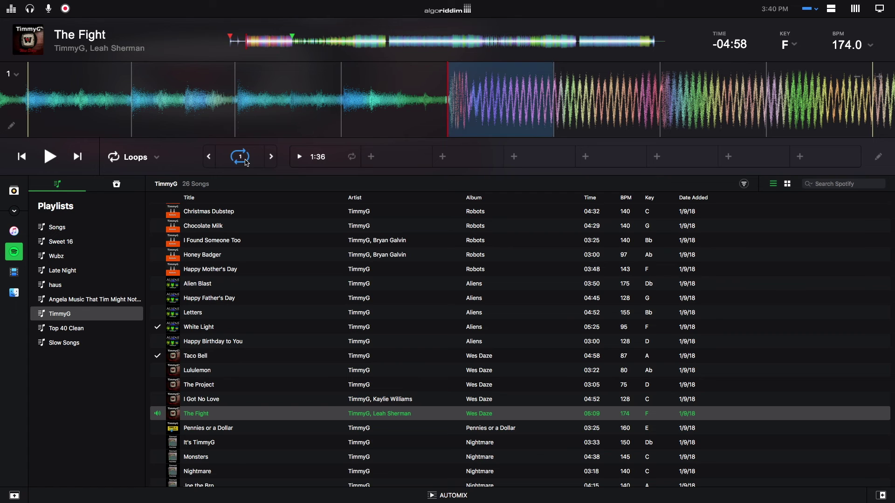
{"action": "left_click", "coordinate": [271, 159]}
{"action": "left_click", "coordinate": [273, 158]}
{"action": "left_click", "coordinate": [273, 158]}
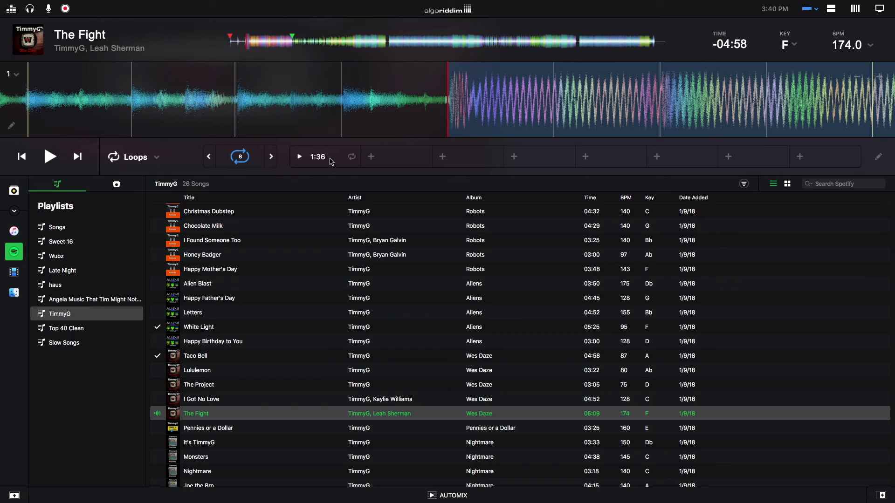
- Replace the saved 1:36 loop in the first slot with the current 8-beat loop and name it First Loop
{"action": "left_click", "coordinate": [878, 157]}
{"action": "left_click", "coordinate": [354, 157]}
{"action": "left_click", "coordinate": [301, 160]}
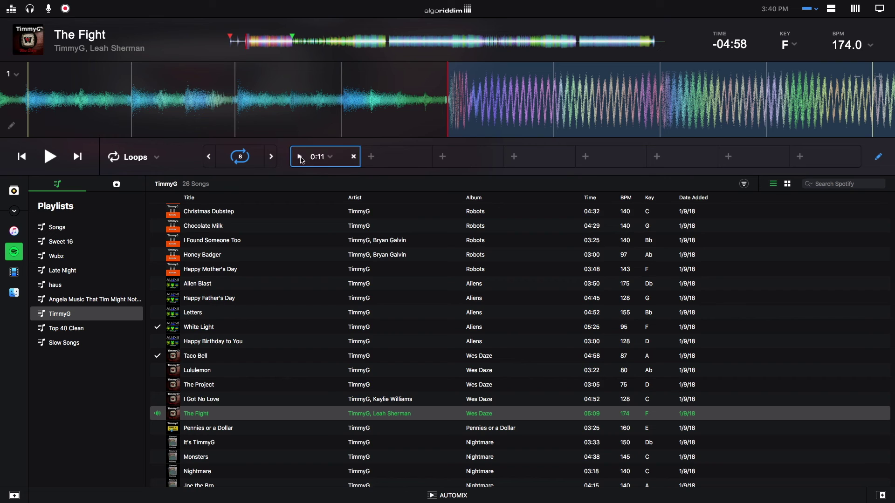
{"action": "left_click", "coordinate": [329, 160]}
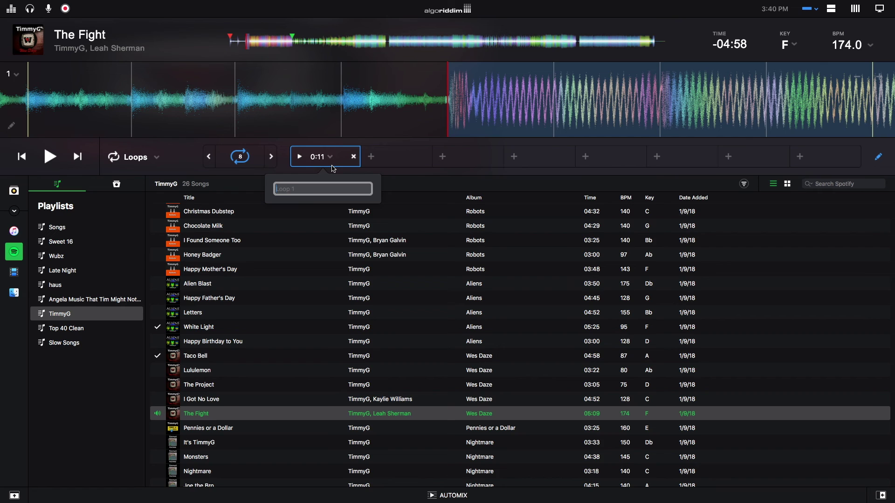
{"action": "type", "text": "First Loop"}
{"action": "key", "text": "Return"}
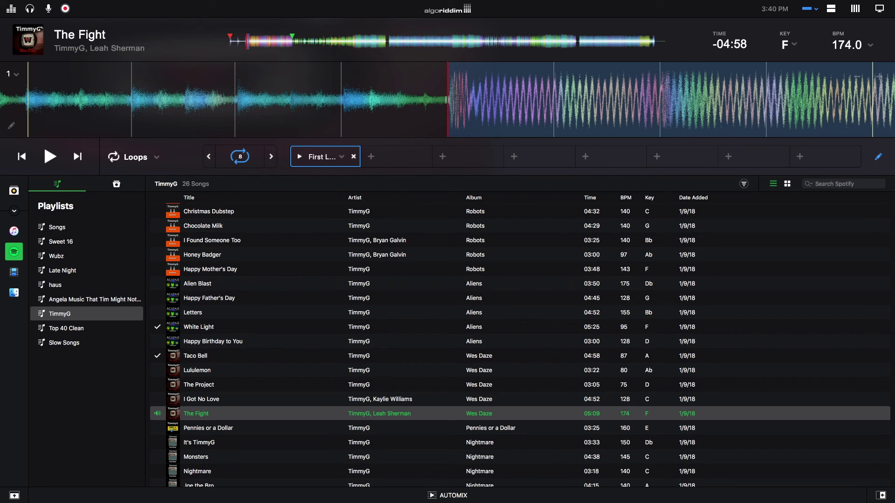
- Turn off loop editing and test First Loop by triggering it during playback, releasing it and pausing the song
{"action": "left_click", "coordinate": [880, 158]}
{"action": "left_click", "coordinate": [240, 156]}
{"action": "left_click_drag", "start_coordinate": [203, 112], "coordinate": [452, 104]}
{"action": "left_click", "coordinate": [50, 156]}
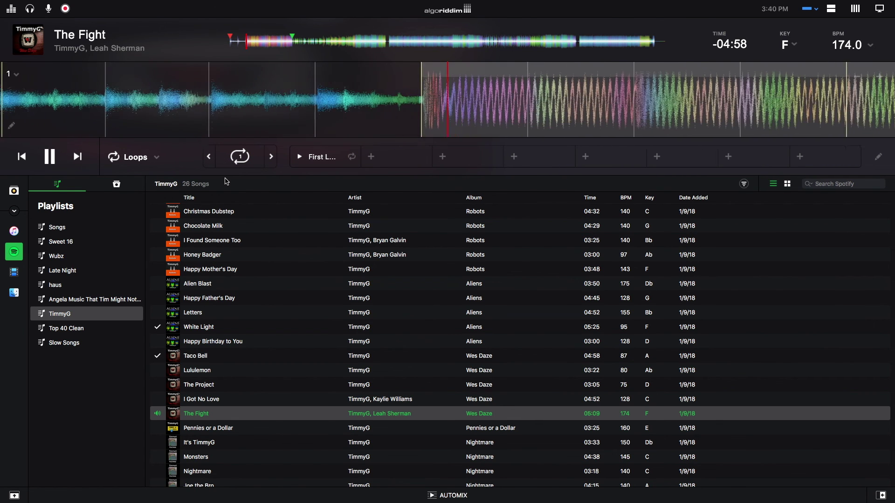
{"action": "left_click", "coordinate": [310, 160]}
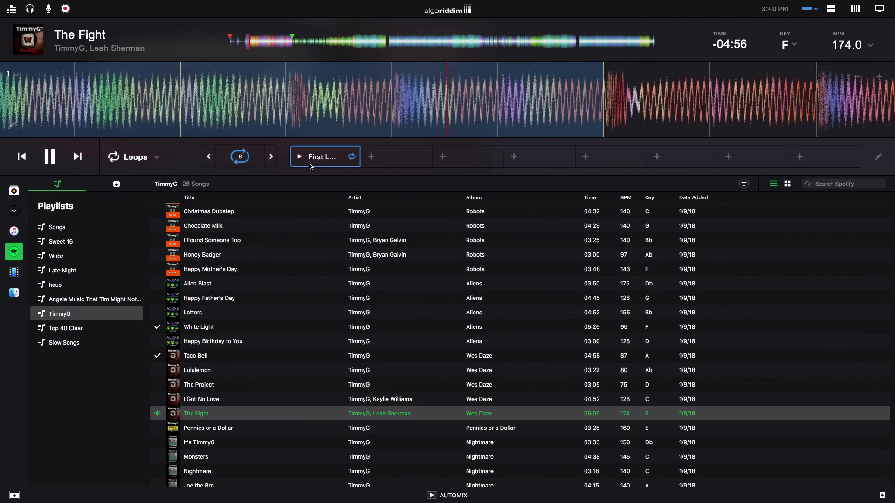
{"action": "left_click", "coordinate": [240, 158]}
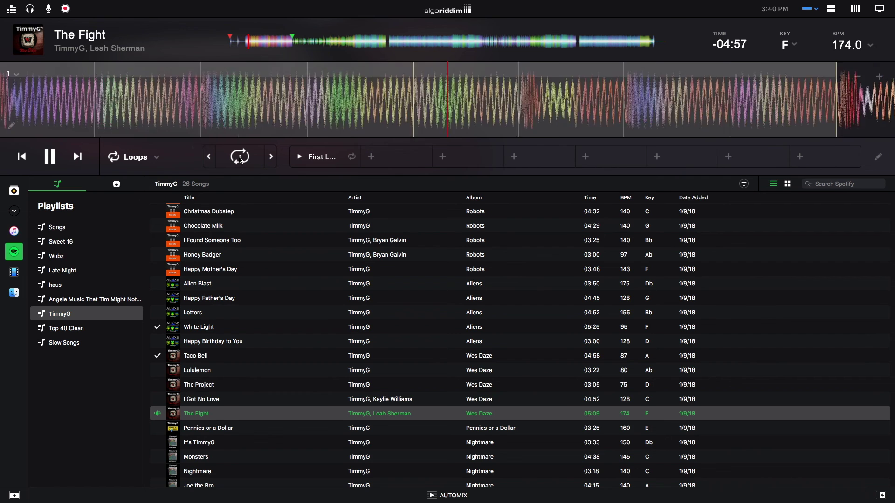
{"action": "left_click", "coordinate": [54, 159]}
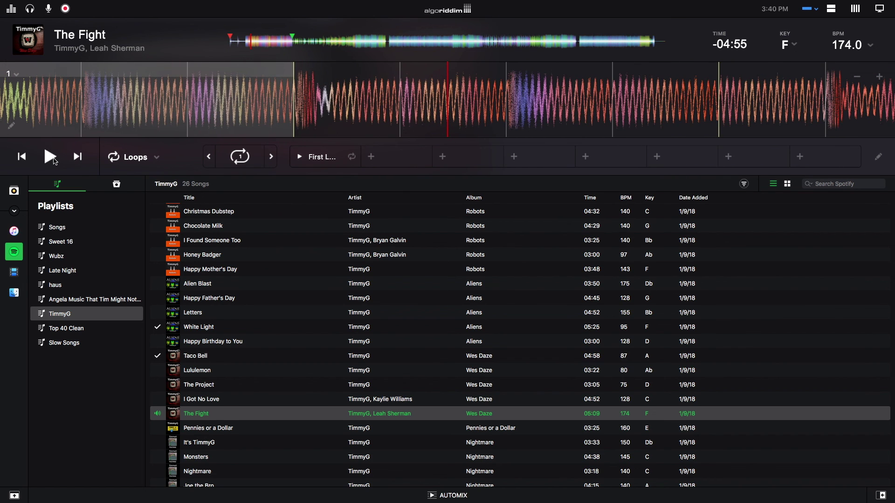